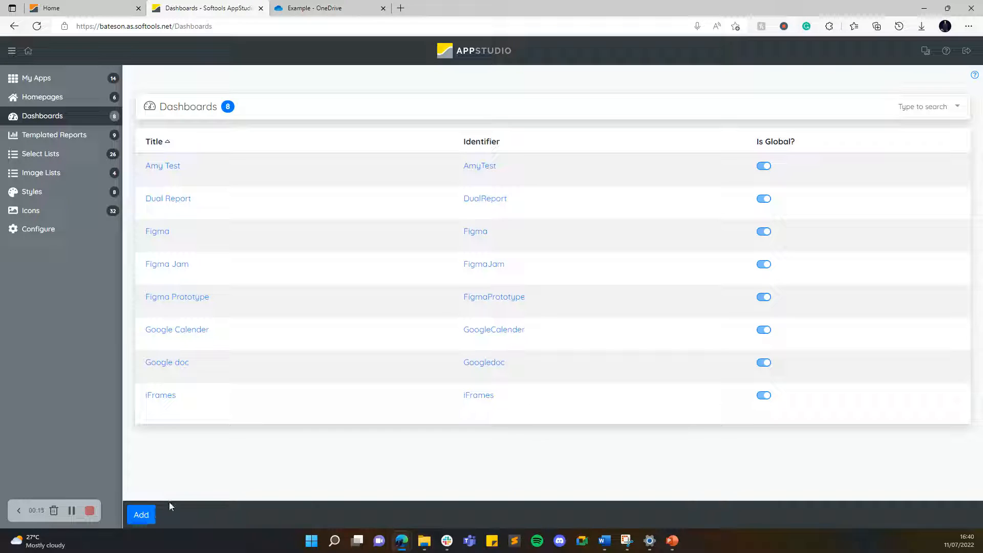
Add a new dashboard titled One Drive and make it global.
{"action": "left_click", "coordinate": [138, 516]}
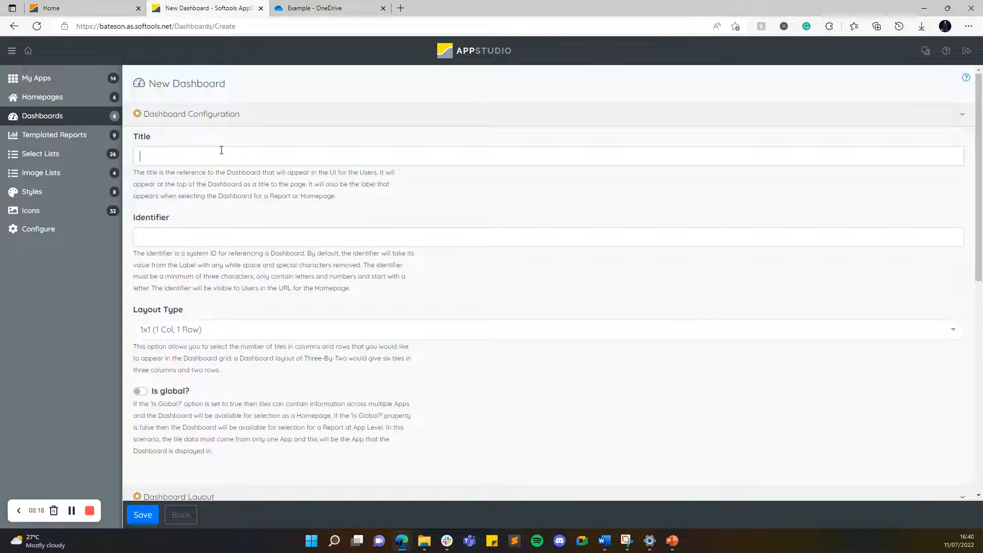
{"action": "type", "text": "One Drive"}
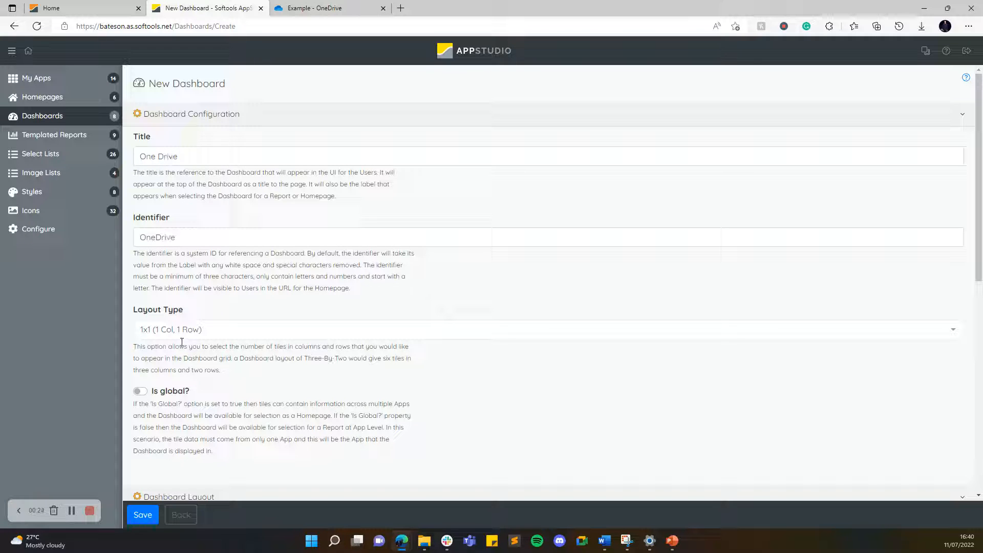
{"action": "scroll", "coordinate": [200, 309], "scroll_direction": "down", "scroll_amount": 3}
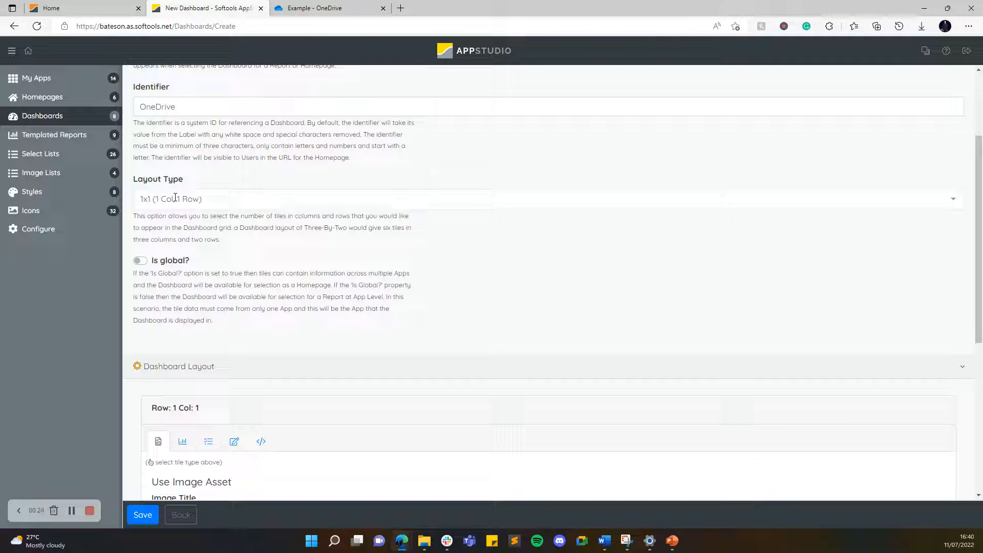
{"action": "left_click", "coordinate": [160, 267]}
Set the tile type of the dashboard's Row 1 Col 1 tile to iFrame.
{"action": "scroll", "coordinate": [205, 272], "scroll_direction": "down", "scroll_amount": 4}
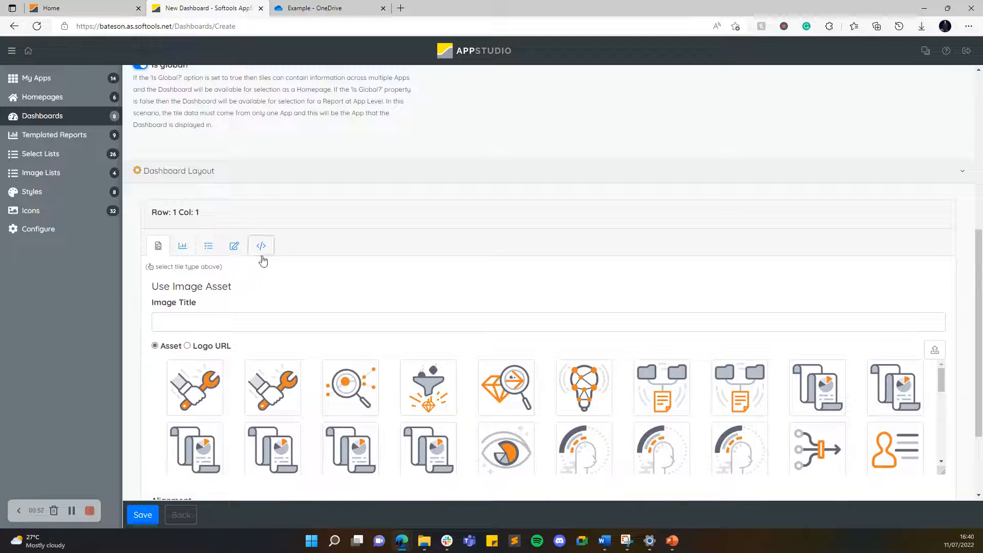
{"action": "scroll", "coordinate": [205, 249], "scroll_direction": "down", "scroll_amount": 1}
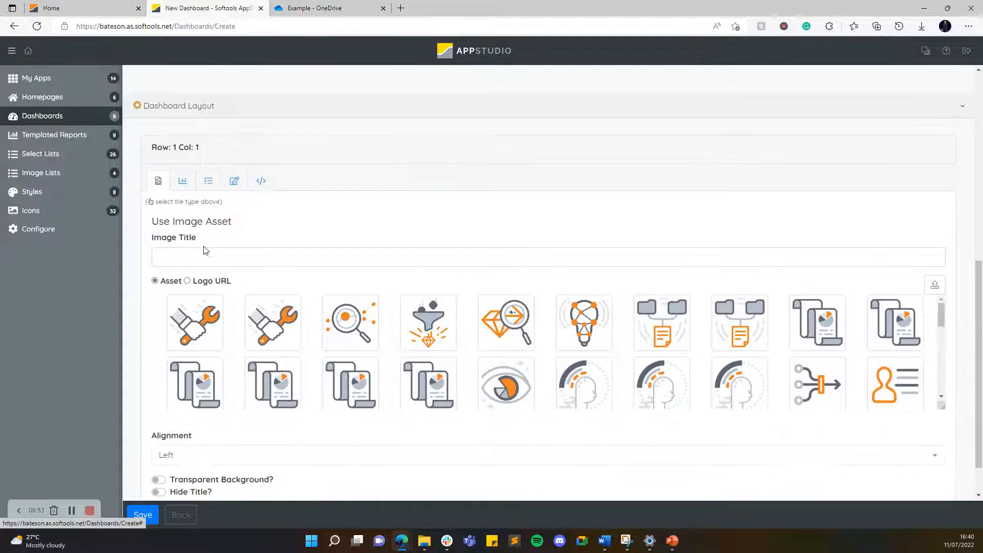
{"action": "left_click", "coordinate": [264, 187]}
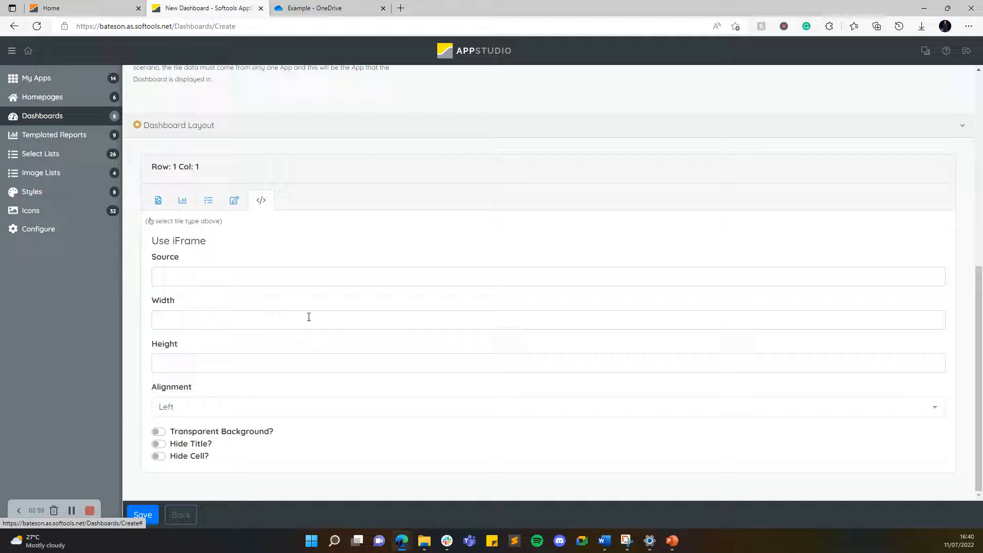
Switch to OneDrive and generate the embed code for Softools Flyer.pptx in the Example folder.
{"action": "left_click", "coordinate": [317, 8]}
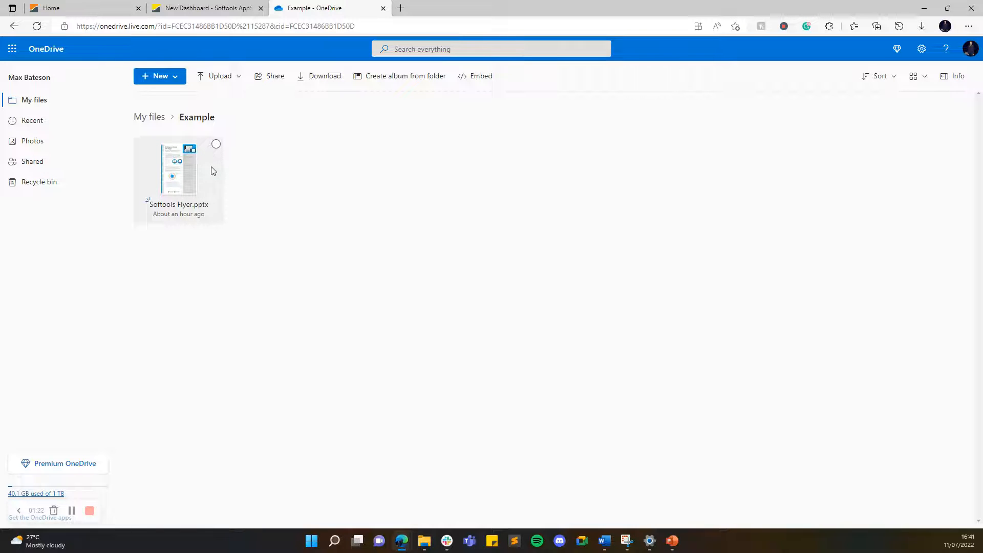
{"action": "left_click", "coordinate": [216, 145]}
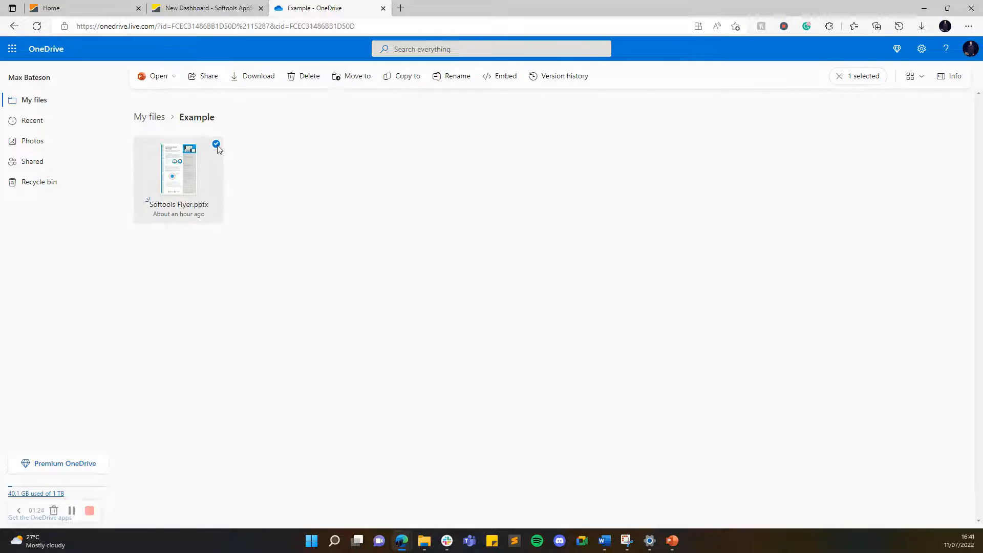
{"action": "left_click", "coordinate": [504, 84]}
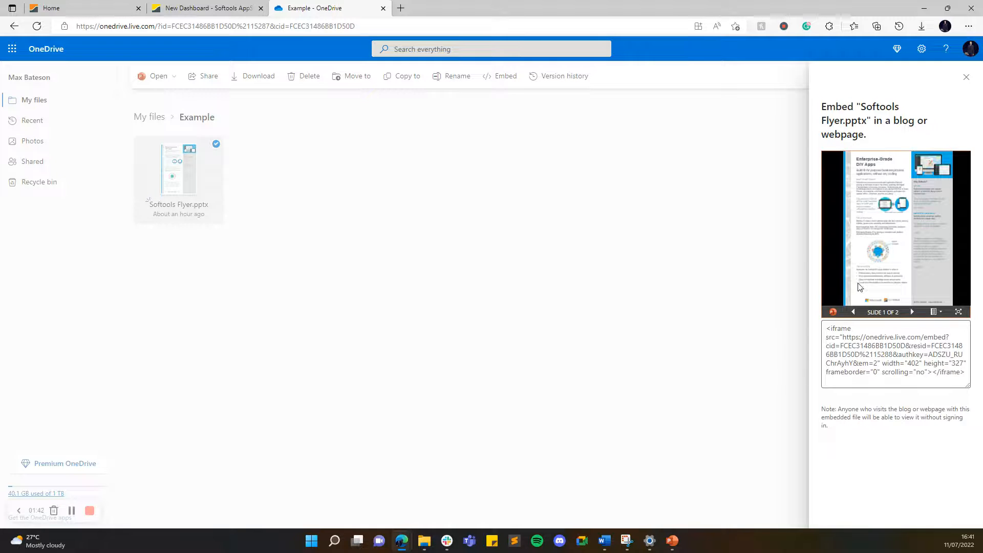
Preview both slides of the embedded flyer and copy the full iframe embed code.
{"action": "left_click", "coordinate": [912, 313]}
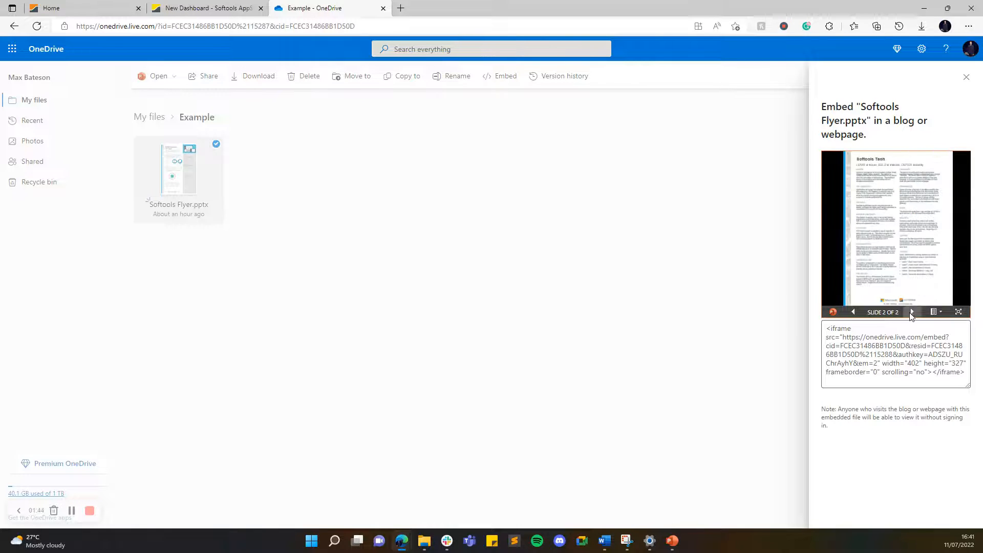
{"action": "left_click", "coordinate": [853, 312]}
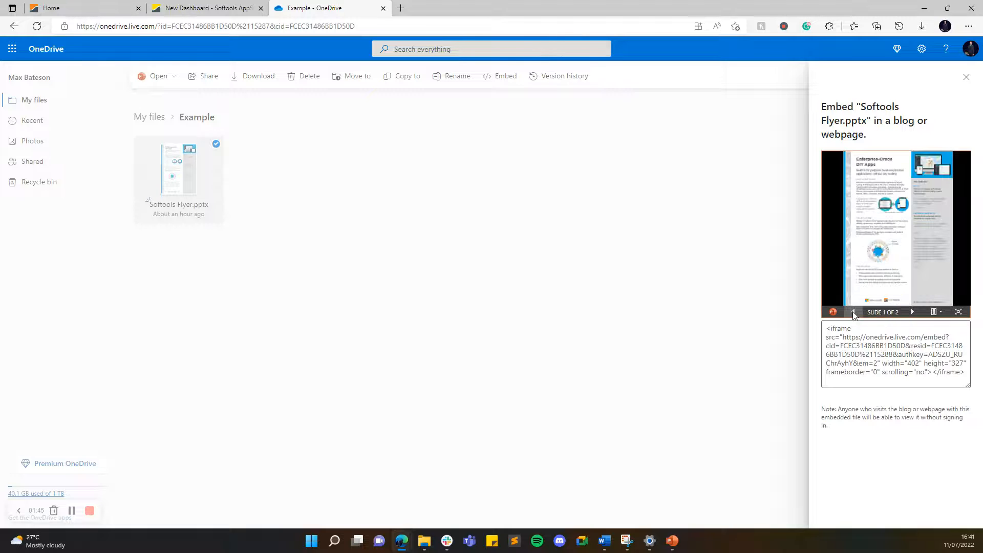
{"action": "left_click", "coordinate": [844, 346]}
{"action": "key", "text": "ctrl+c"}
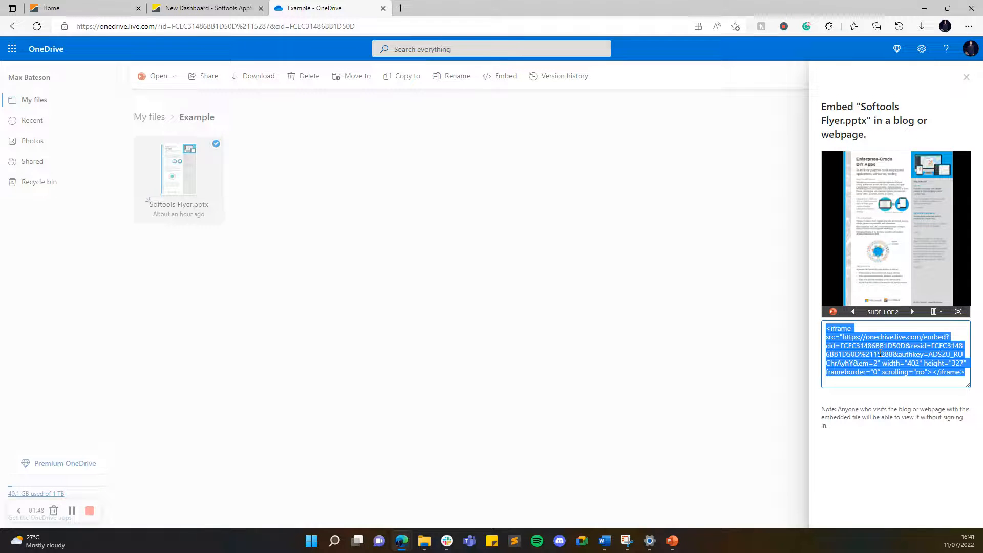
{"action": "left_click_drag", "start_coordinate": [968, 385], "coordinate": [968, 429]}
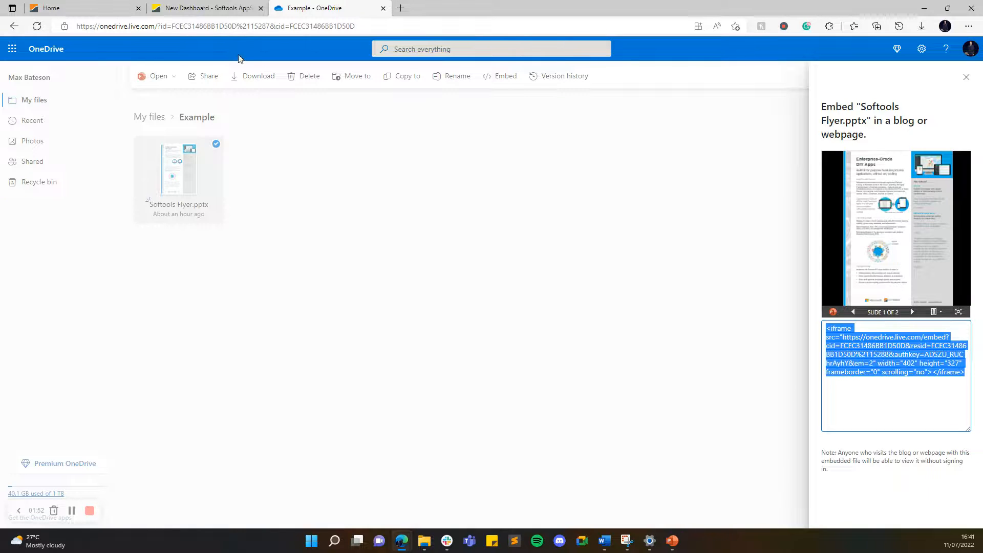
Back in AppStudio, paste the embed code with its access key into the iFrame Source and trim it to only the URL.
{"action": "left_click", "coordinate": [212, 6]}
{"action": "left_click", "coordinate": [225, 276]}
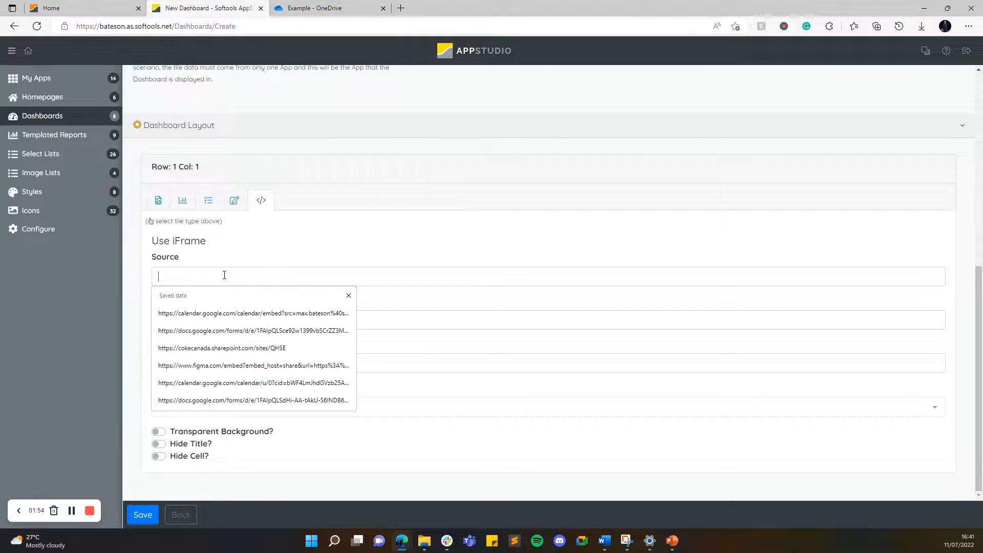
{"action": "key", "text": "ctrl+v"}
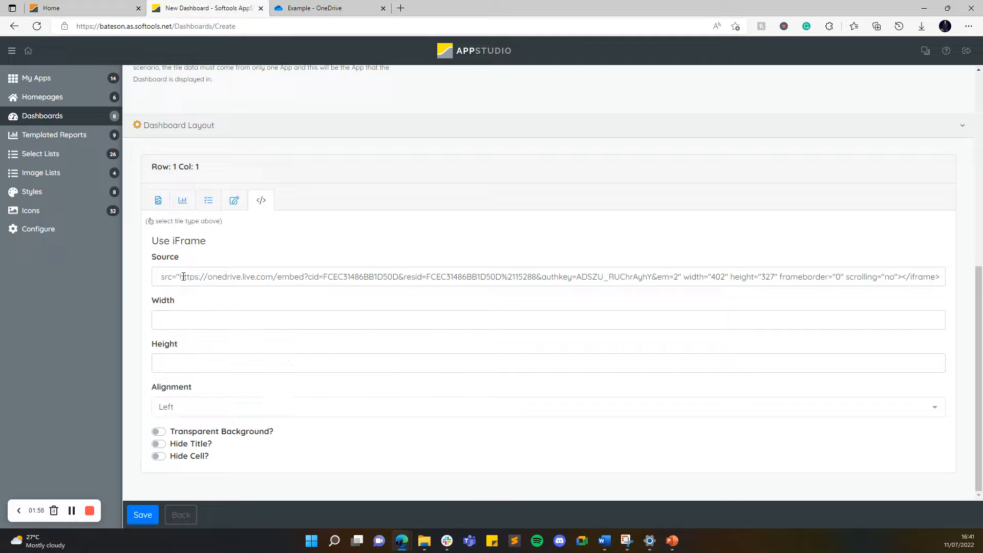
{"action": "left_click_drag", "start_coordinate": [181, 276], "coordinate": [156, 280]}
{"action": "key", "text": "BackSpace"}
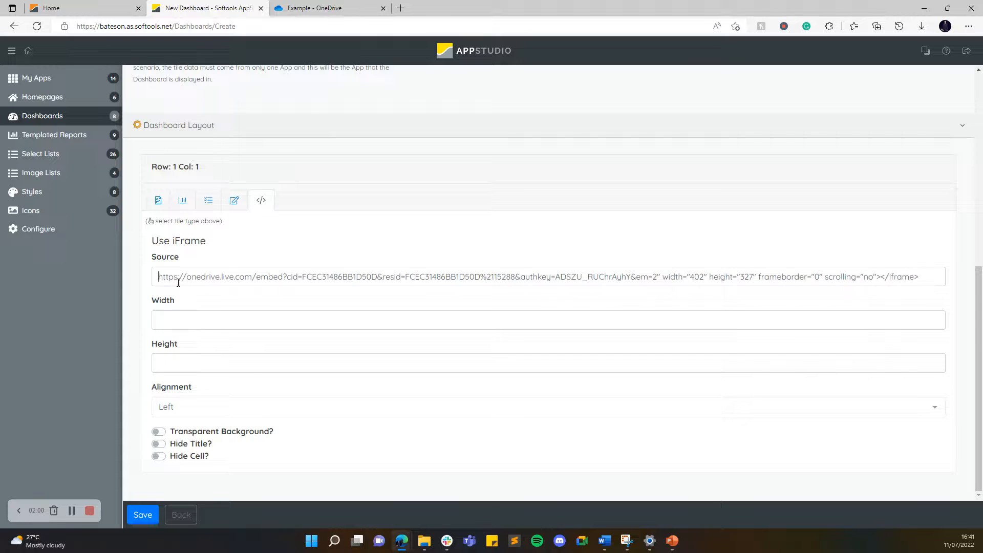
{"action": "left_click_drag", "start_coordinate": [656, 277], "coordinate": [941, 284]}
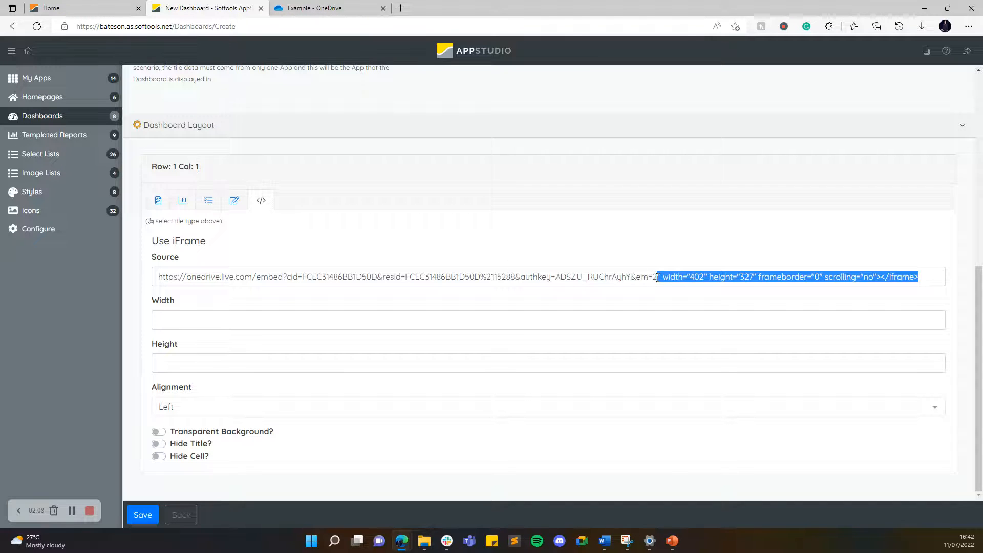
{"action": "key", "text": "Delete"}
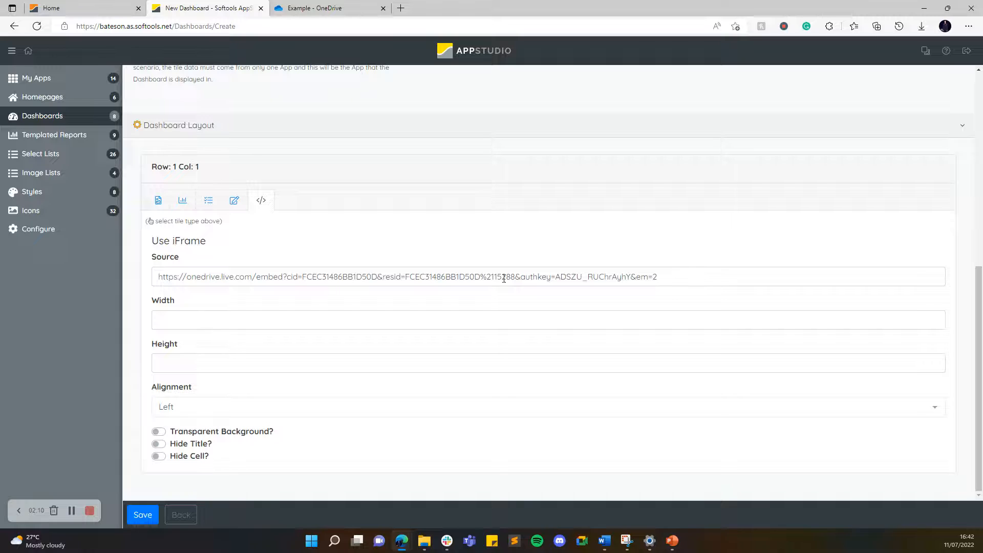
Set the iFrame tile's width to 1200, height to 800 and alignment to Center.
{"action": "left_click", "coordinate": [305, 321]}
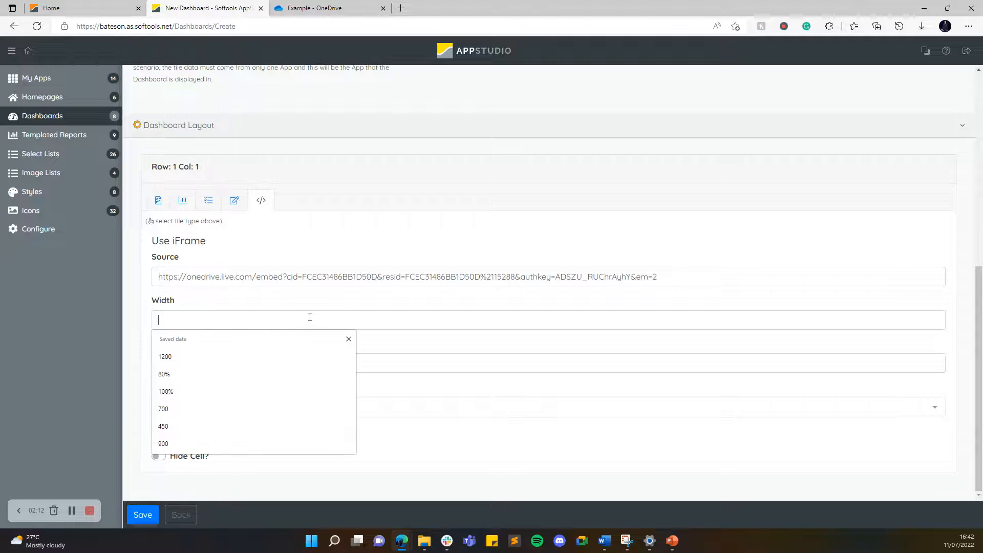
{"action": "left_click", "coordinate": [250, 352]}
{"action": "left_click", "coordinate": [233, 360]}
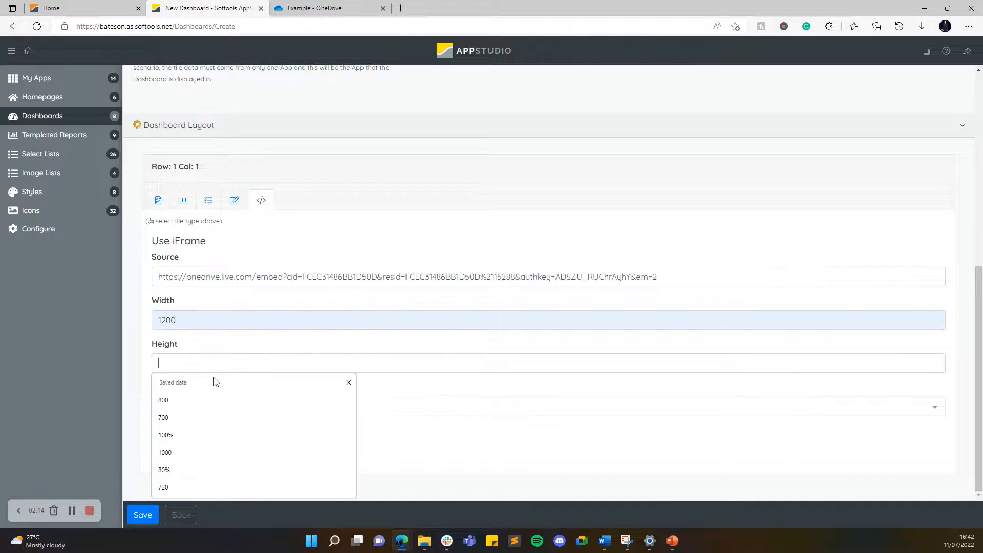
{"action": "left_click", "coordinate": [205, 396]}
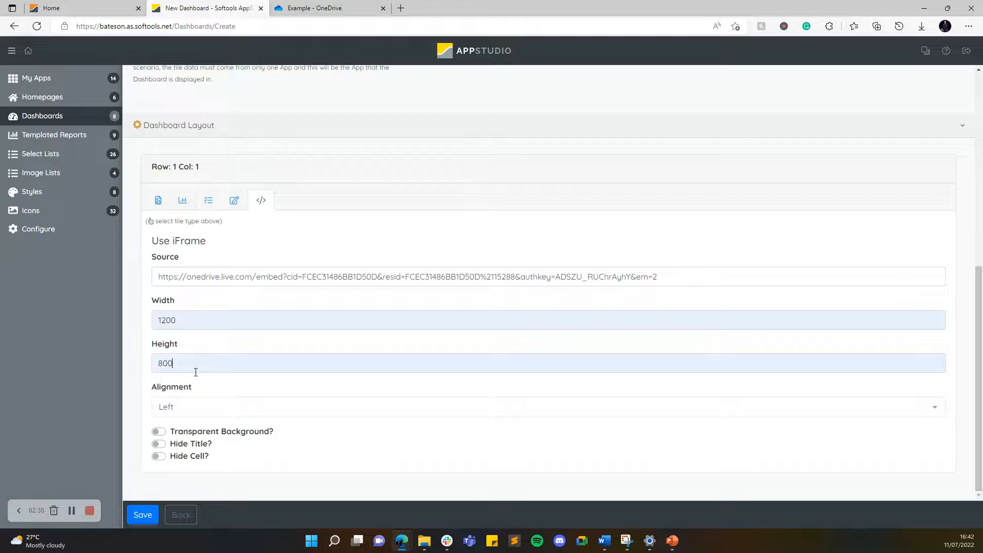
{"action": "left_click", "coordinate": [197, 407]}
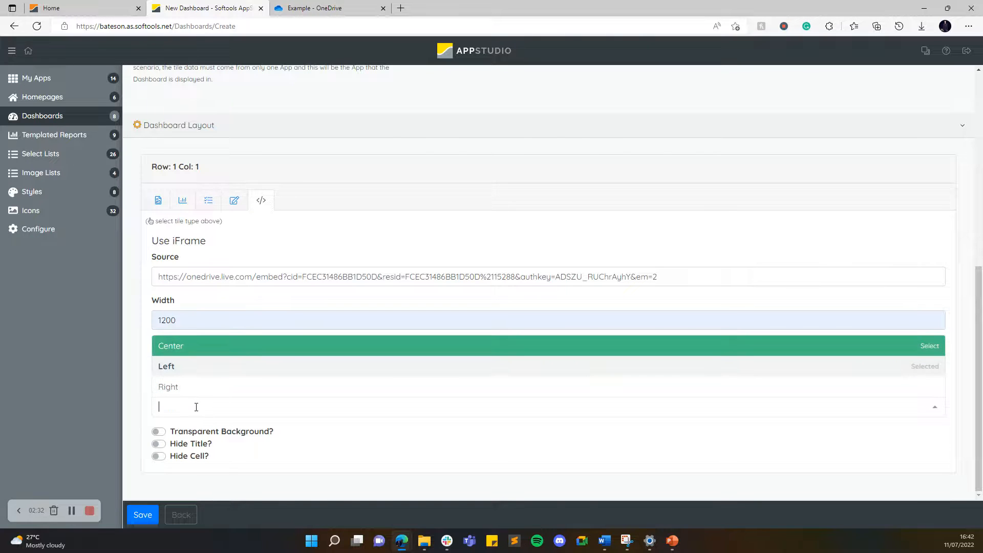
{"action": "left_click", "coordinate": [188, 348]}
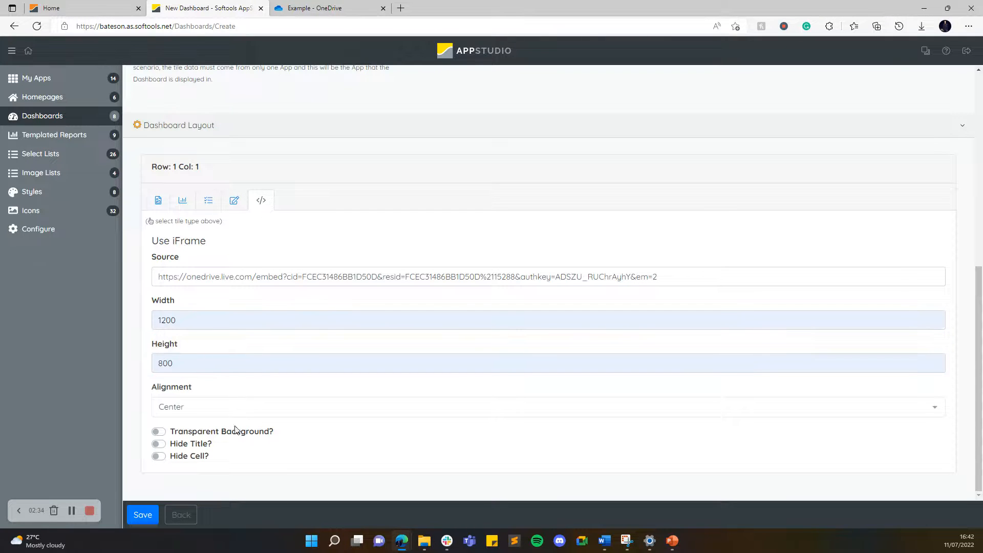
Turn on the transparent background for the iFrame tile and save the dashboard.
{"action": "left_click", "coordinate": [230, 435]}
{"action": "scroll", "coordinate": [214, 419], "scroll_direction": "up", "scroll_amount": 7}
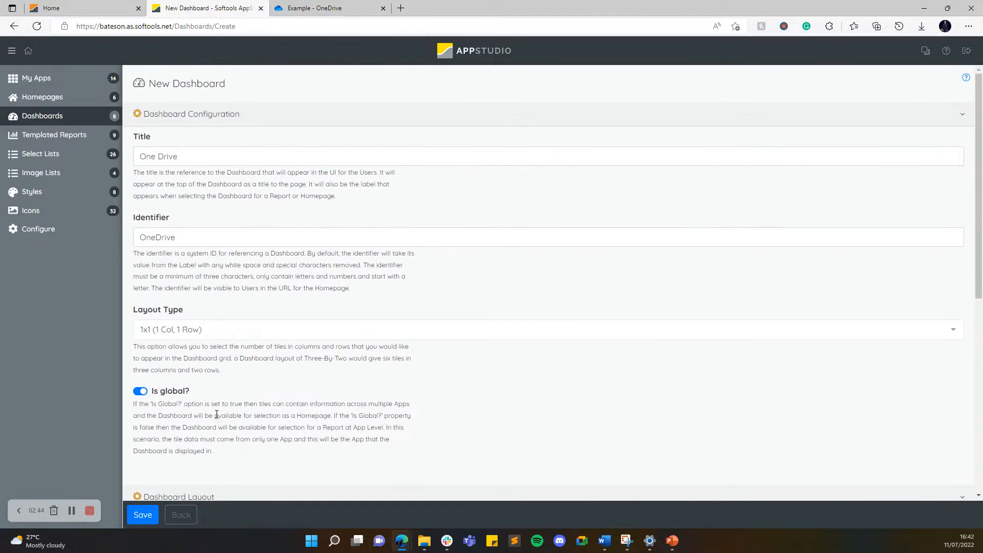
{"action": "scroll", "coordinate": [204, 422], "scroll_direction": "down", "scroll_amount": 4}
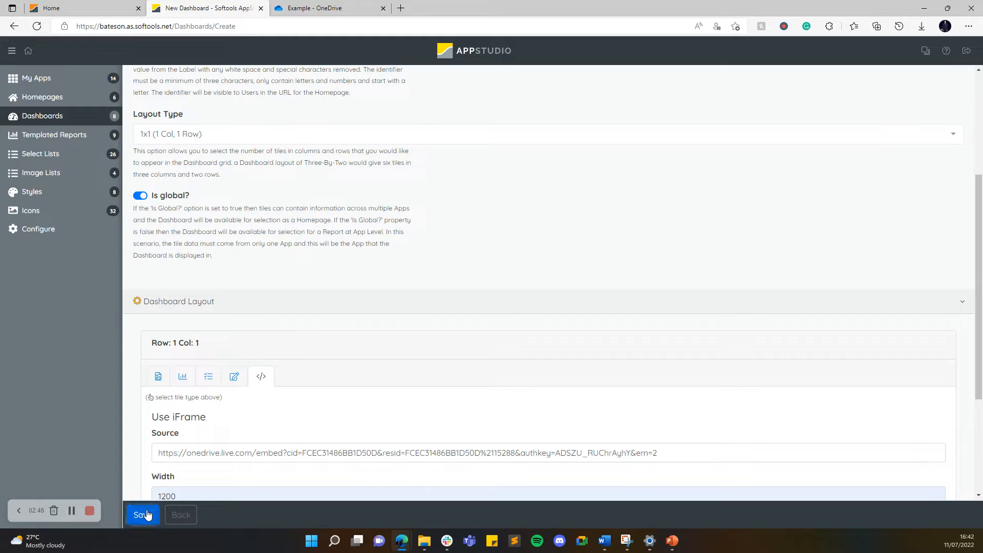
{"action": "left_click", "coordinate": [145, 515]}
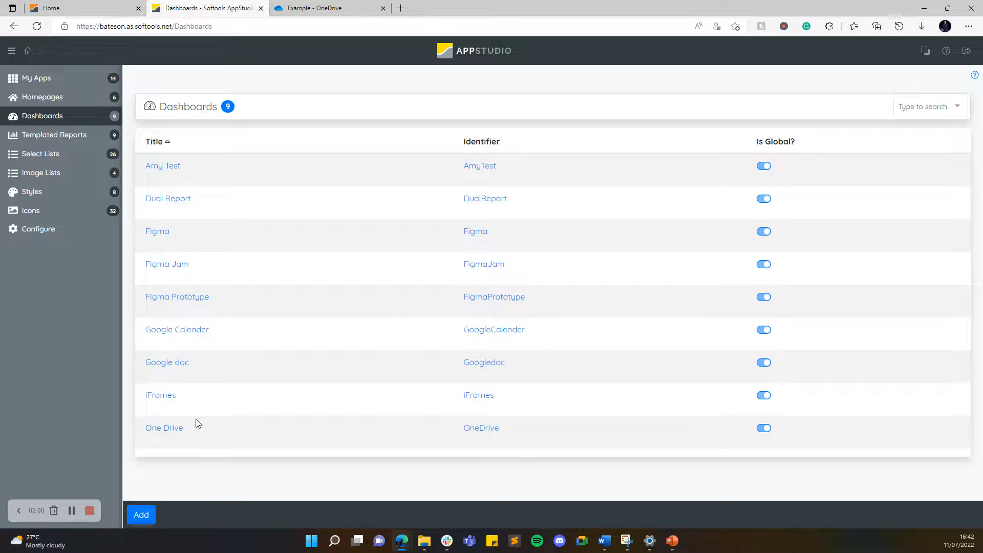
Add a new homepage titled One Drive.
{"action": "left_click", "coordinate": [43, 105]}
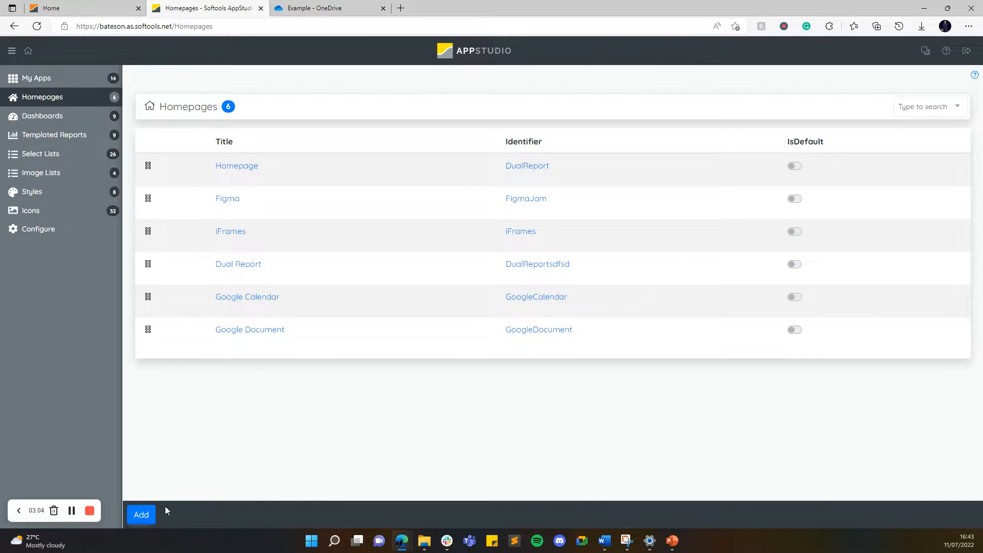
{"action": "left_click", "coordinate": [142, 515]}
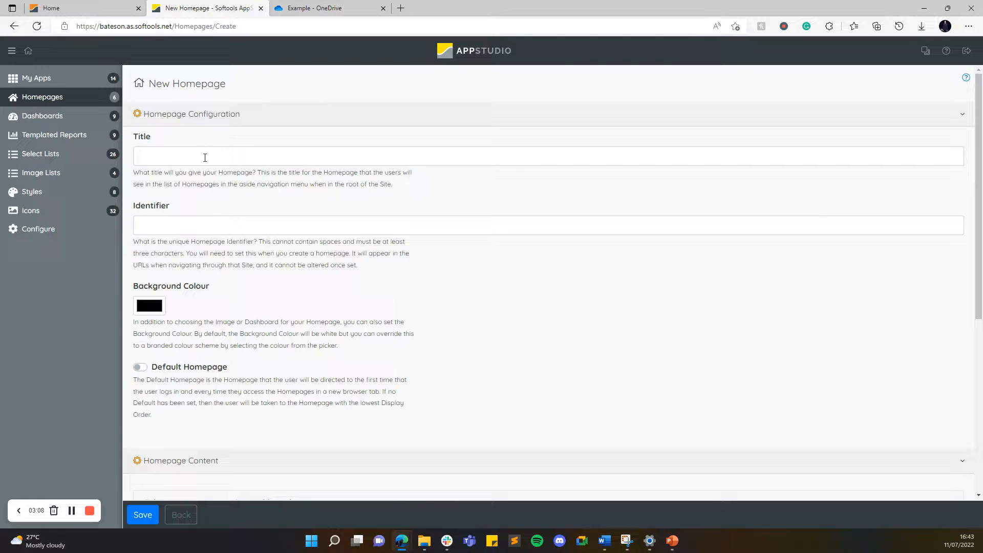
{"action": "type", "text": "One Drive"}
Use the One Drive dashboard as the homepage's content and save the homepage.
{"action": "scroll", "coordinate": [283, 345], "scroll_direction": "down", "scroll_amount": 5}
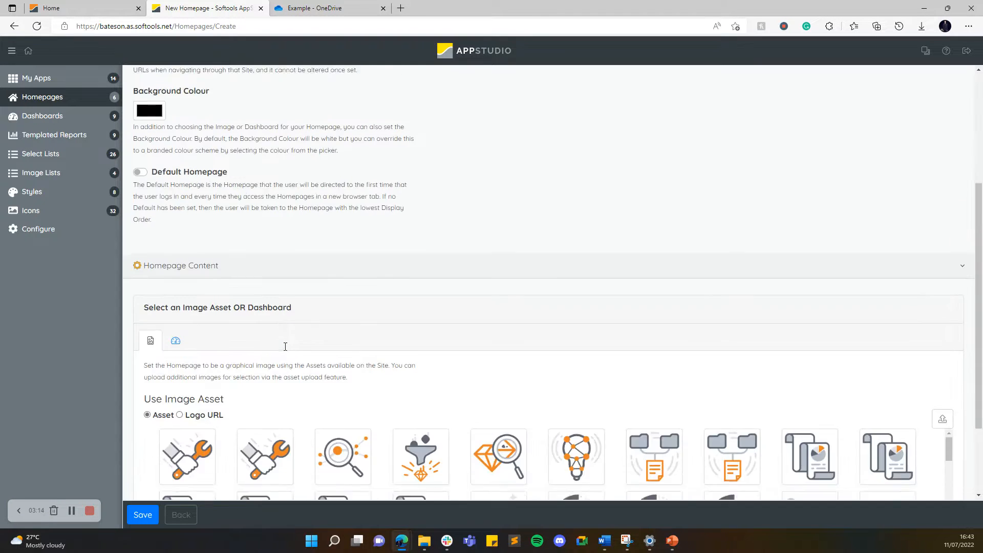
{"action": "scroll", "coordinate": [176, 281], "scroll_direction": "down", "scroll_amount": 1}
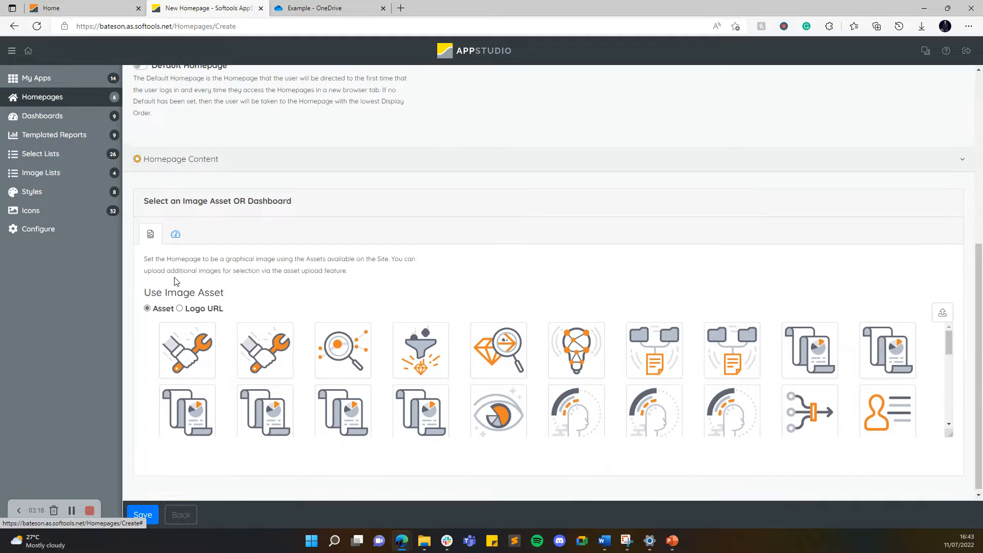
{"action": "left_click", "coordinate": [177, 235]}
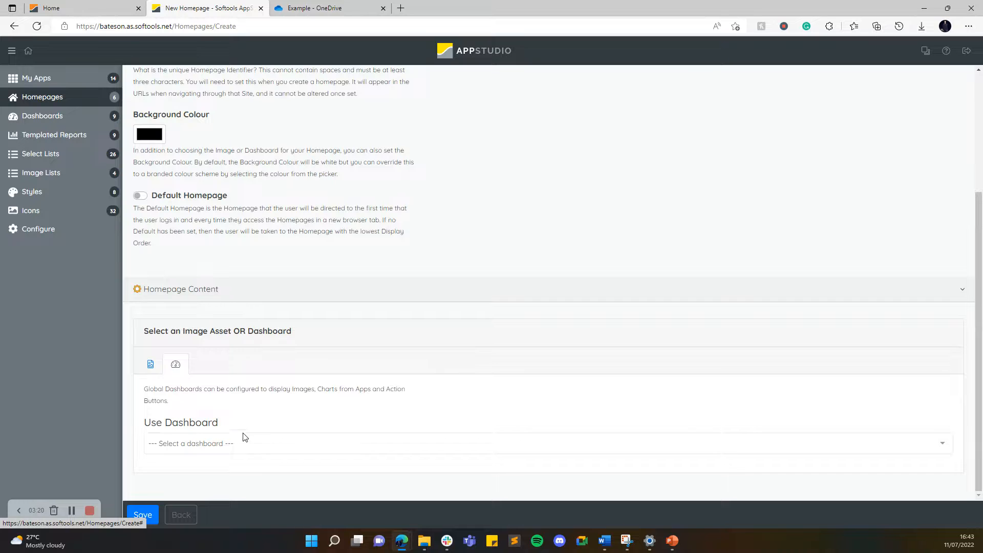
{"action": "left_click", "coordinate": [206, 442]}
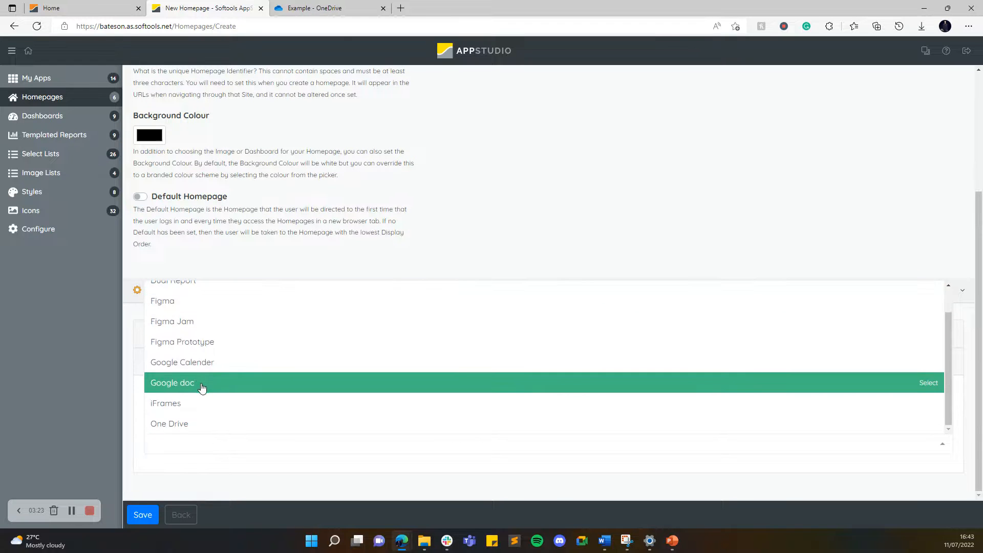
{"action": "left_click", "coordinate": [189, 424]}
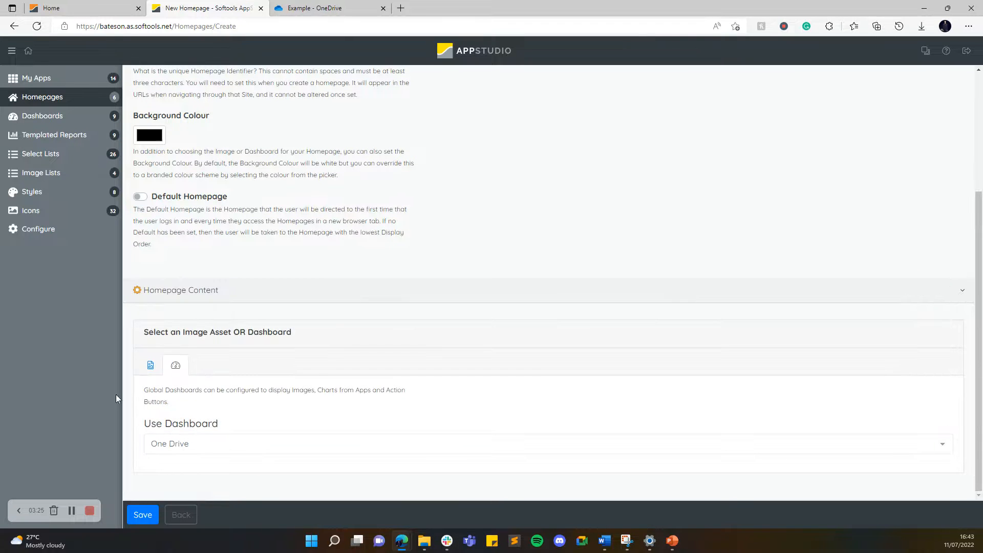
{"action": "left_click", "coordinate": [144, 515]}
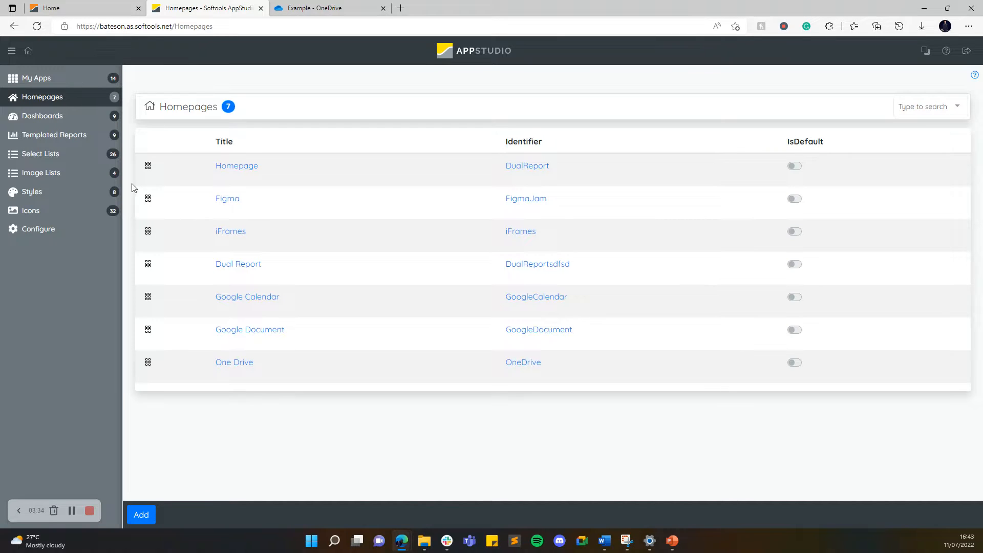
Switch to the Softools Home site, log out and log back in to reload the homepages.
{"action": "left_click", "coordinate": [93, 5]}
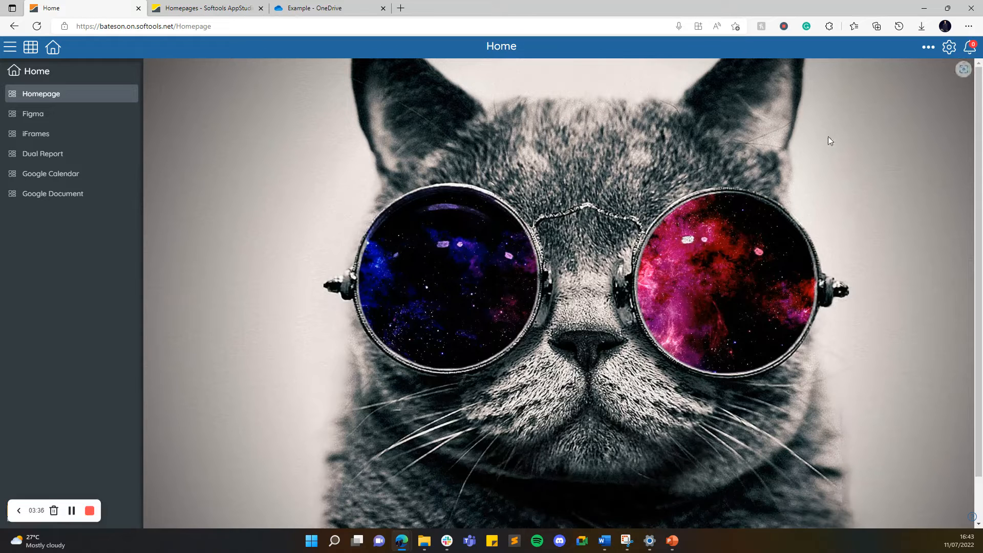
{"action": "left_click", "coordinate": [953, 47]}
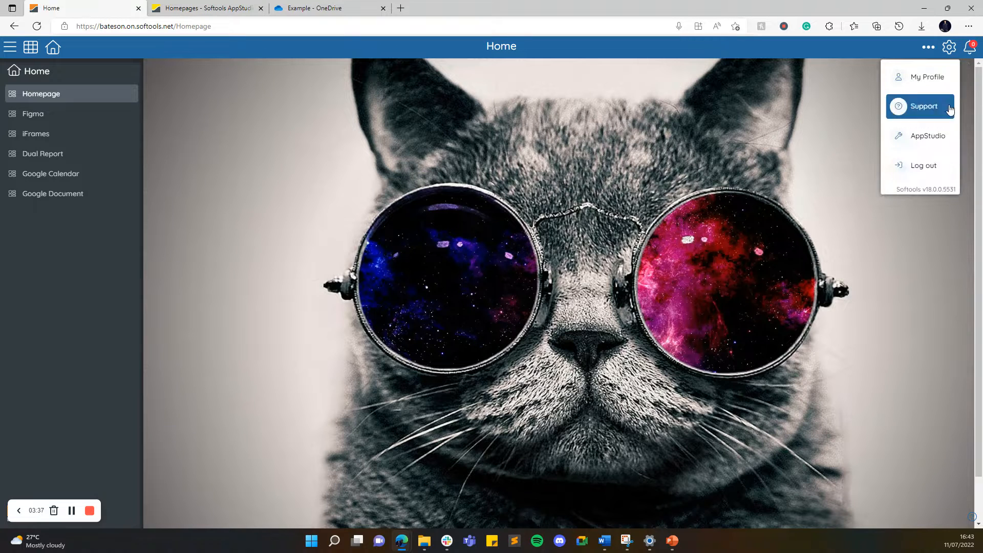
{"action": "left_click", "coordinate": [939, 166]}
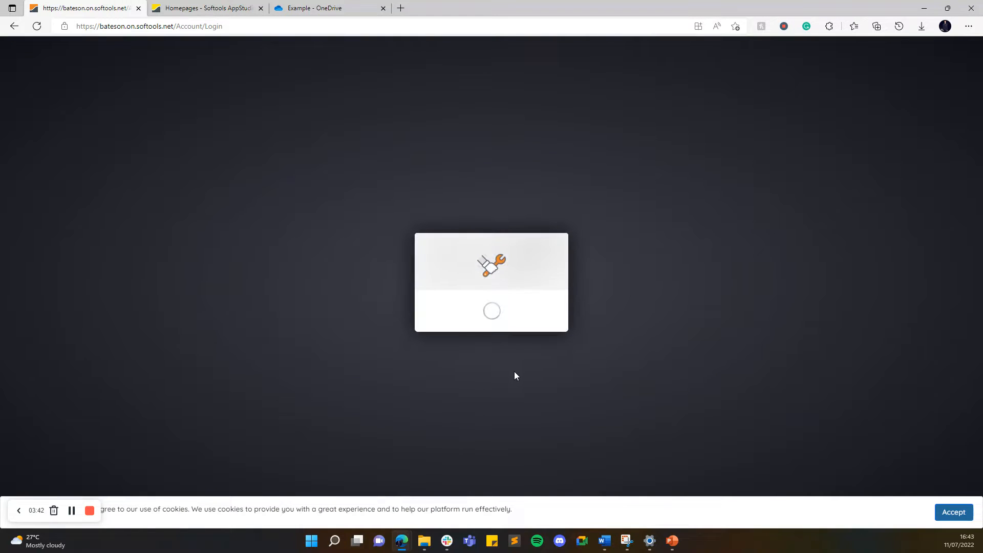
{"action": "left_click", "coordinate": [498, 358]}
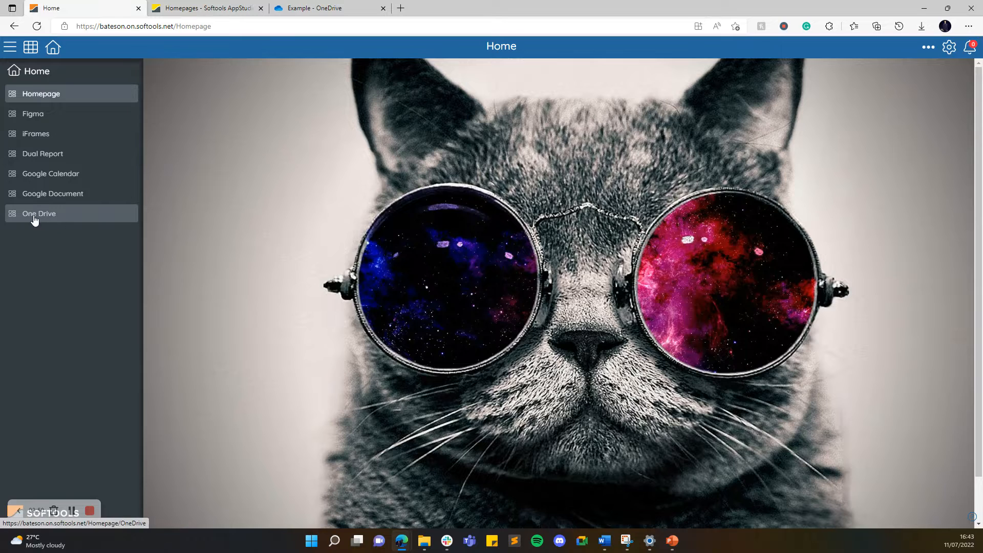
View the One Drive homepage, advance the embedded flyer to its second slide and show the viewer's extra options.
{"action": "left_click", "coordinate": [60, 217]}
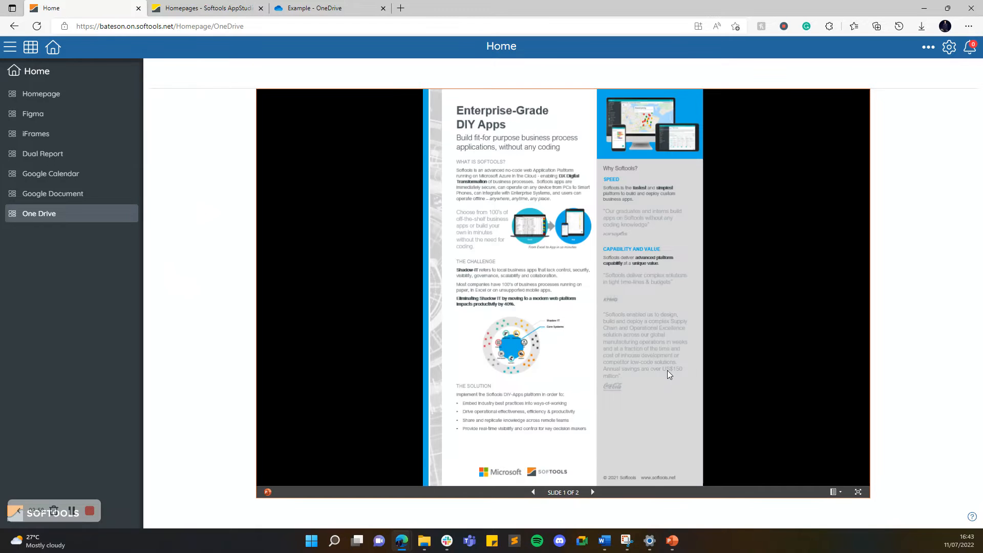
{"action": "left_click", "coordinate": [591, 494]}
{"action": "left_click", "coordinate": [835, 492]}
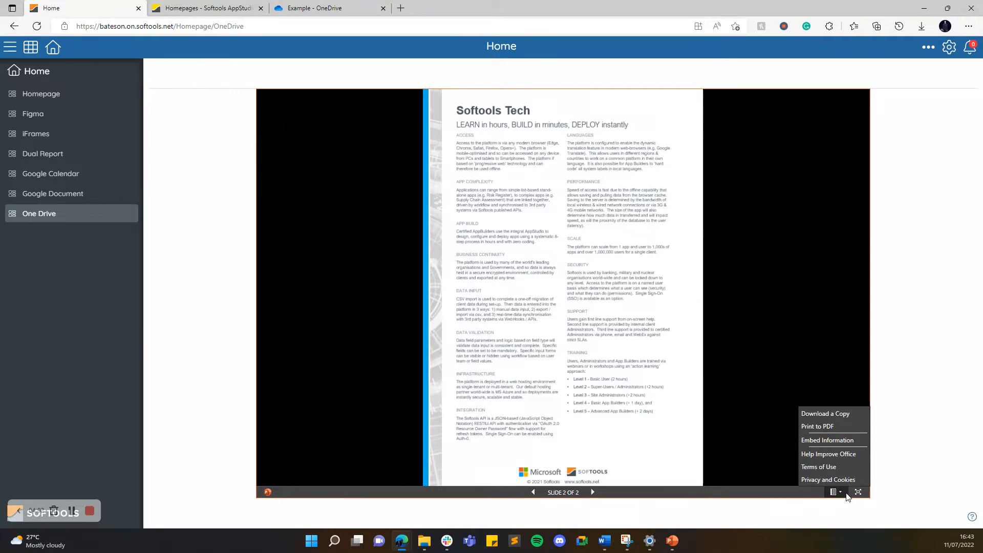